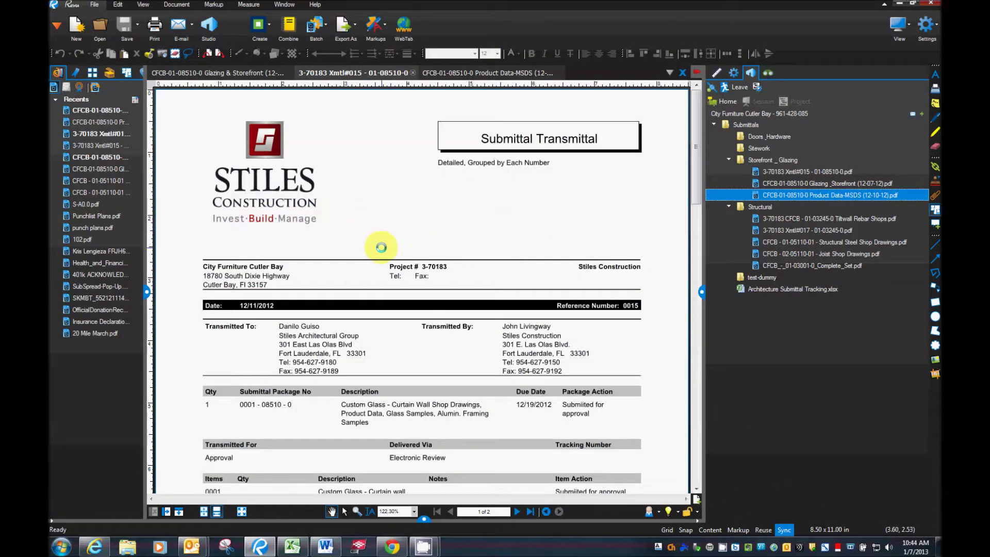
Scroll down the transmittal and fit its entire first page in the window
mouse_move(696, 159)
left_mouse_down()
mouse_move(715, 437)
mouse_move(689, 144)
left_mouse_up()
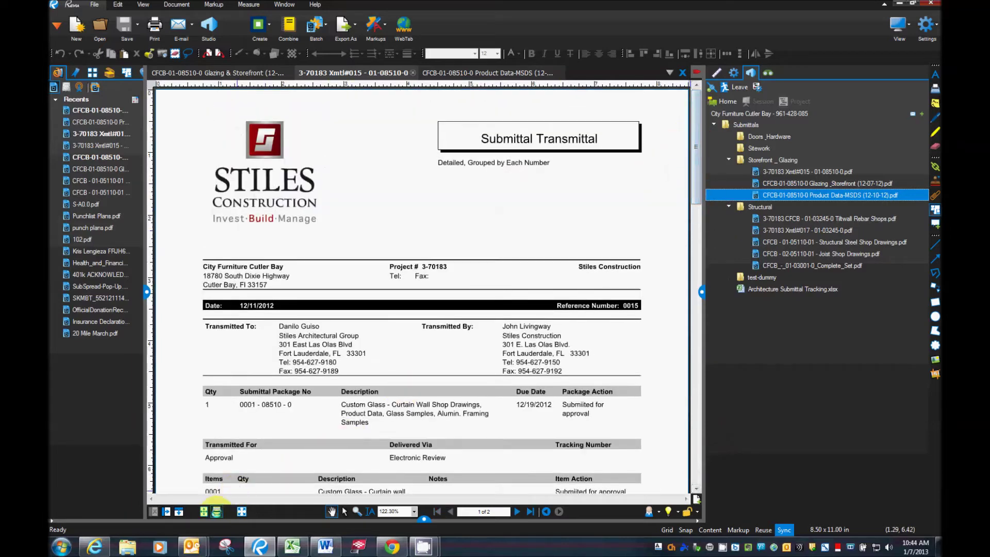
left_click(216, 510)
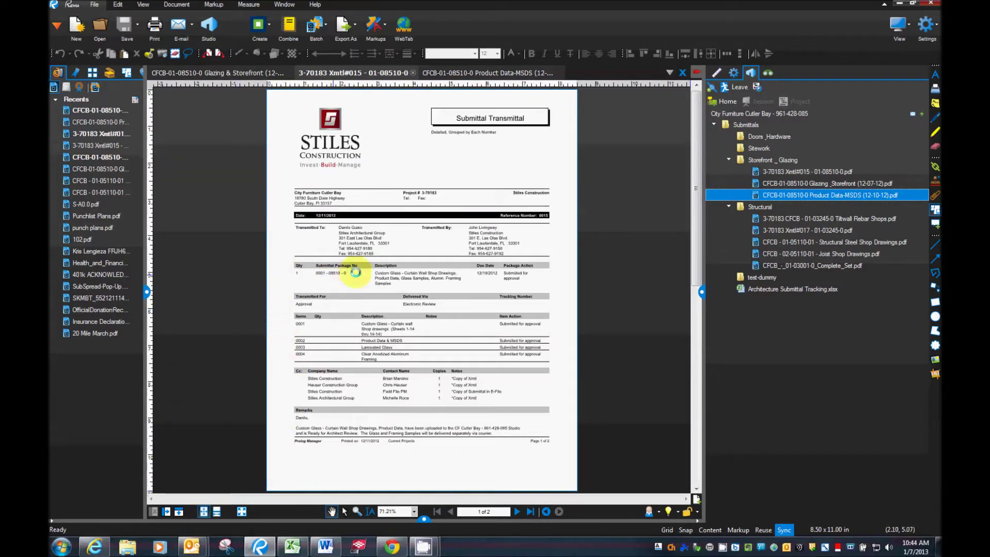
Open the Insert Pages dialog from the Document tab's Pages menu
left_click(182, 5)
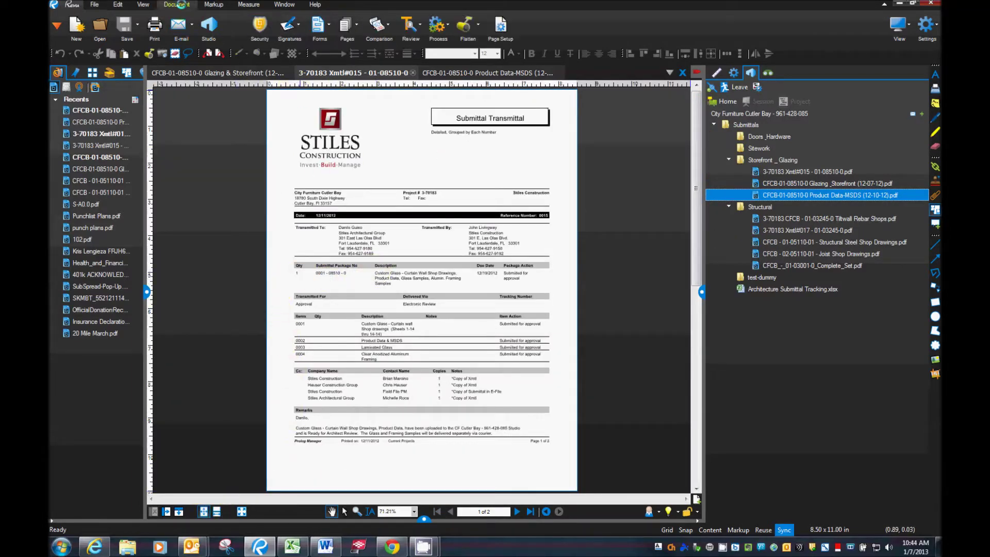
left_click(347, 26)
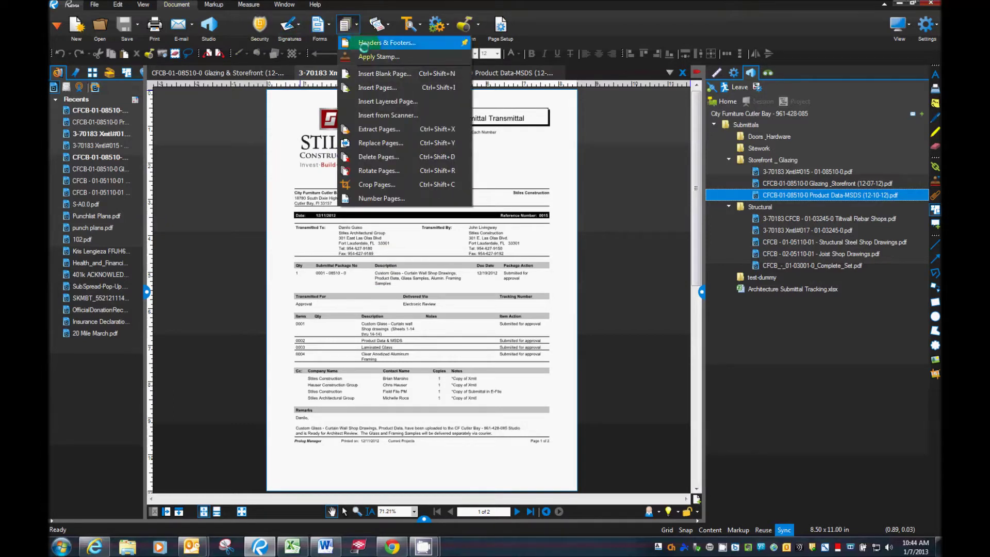
left_click(381, 87)
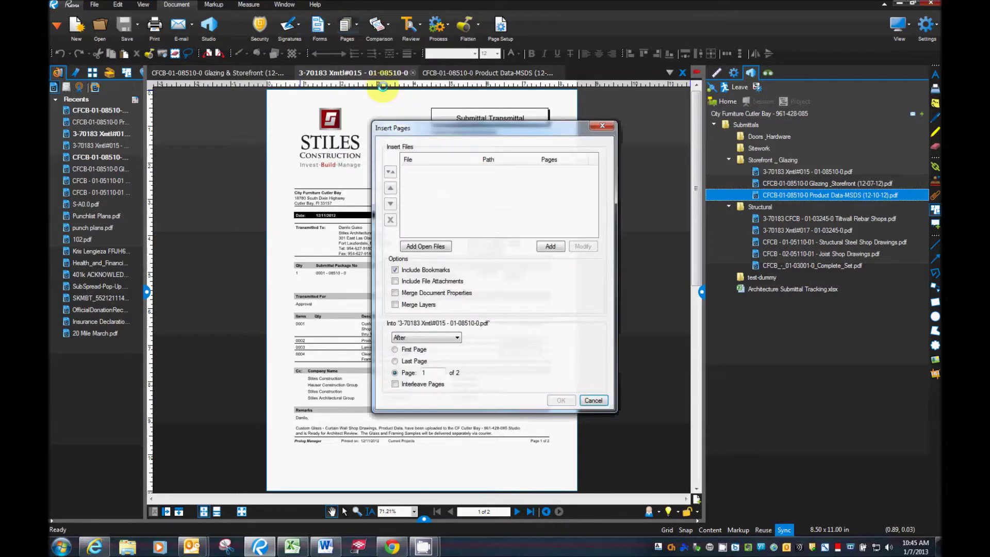
Queue the other open PDFs, then remove them so the insert list is empty
left_click(444, 246)
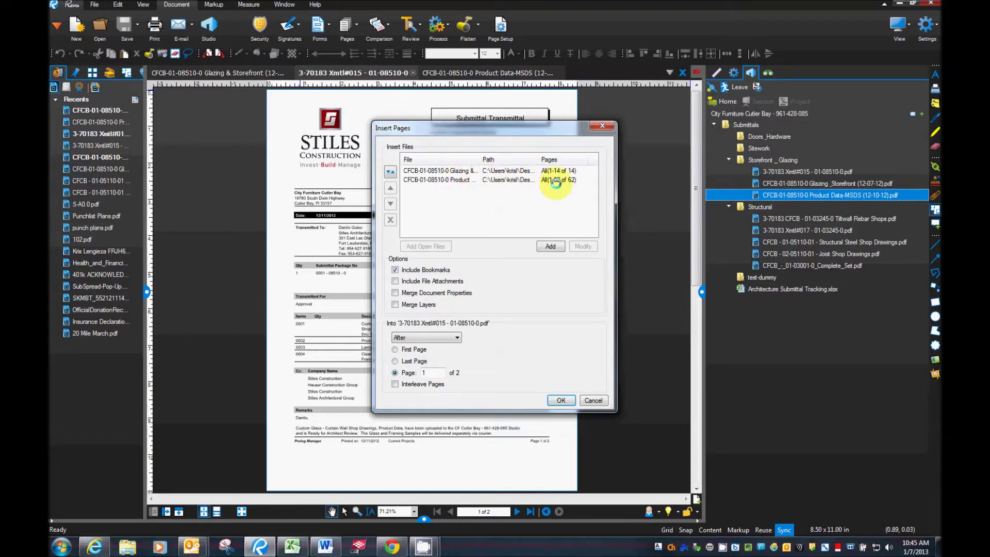
left_click(423, 172)
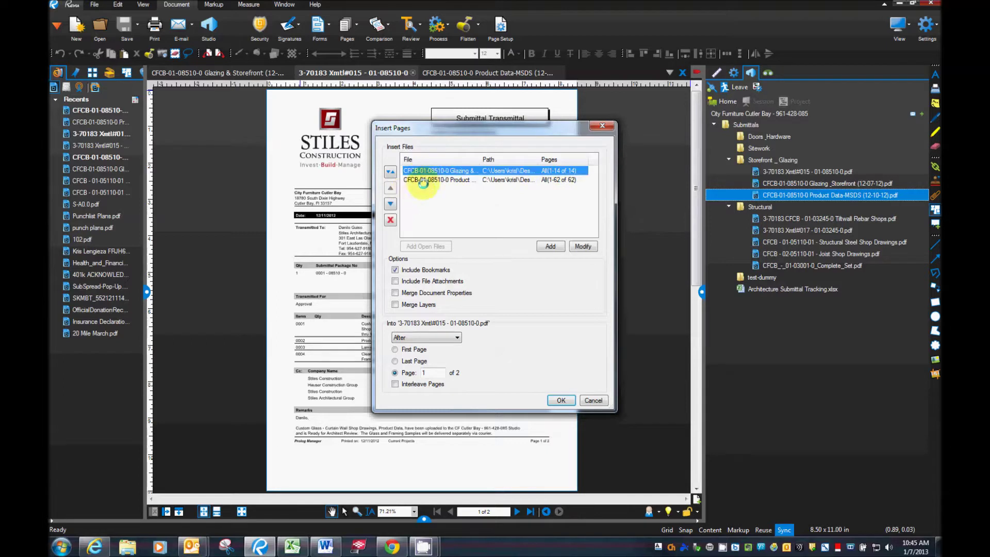
left_click(390, 220)
left_click(390, 219)
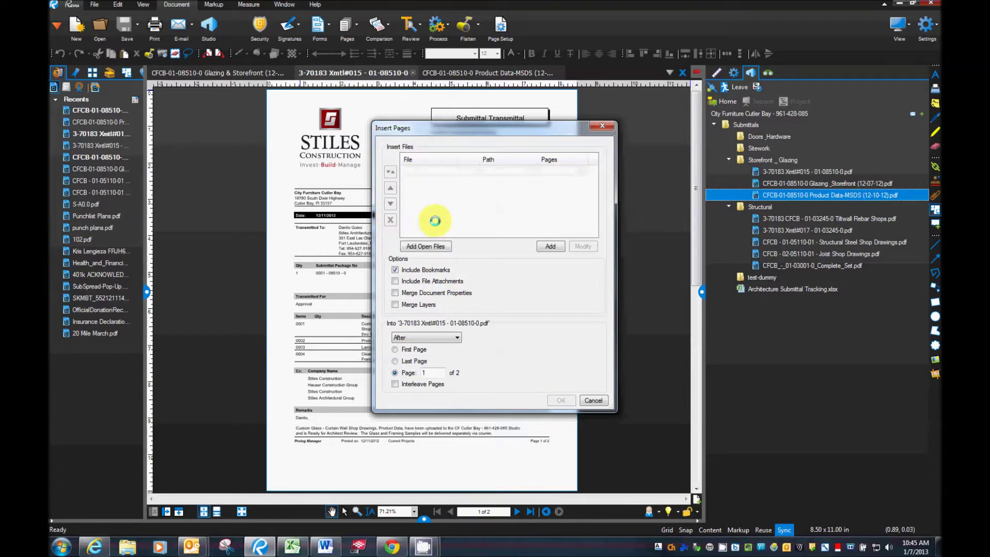
Add the Desktop's Glazing & Storefront and Product Data-MSDS PDFs, including file attachments
left_click(550, 247)
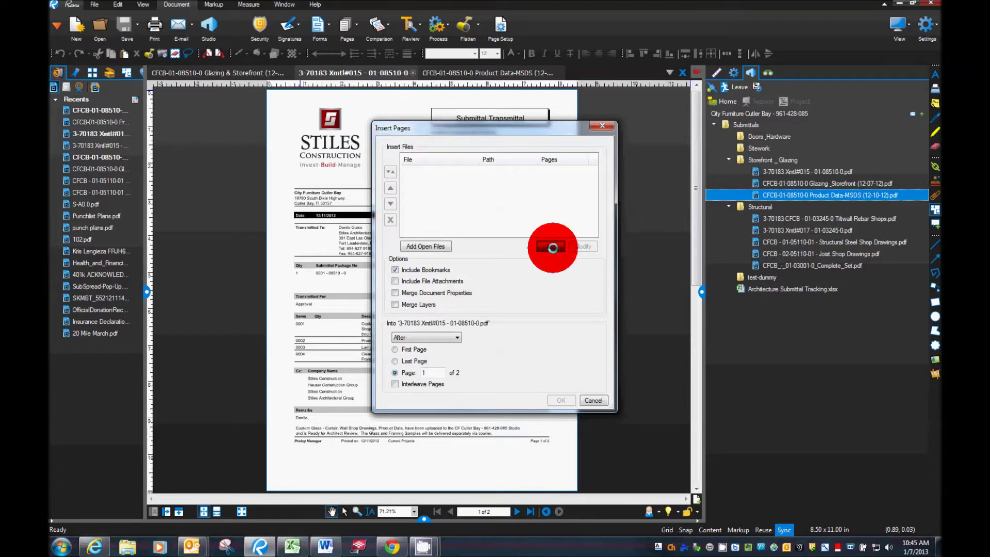
left_click(89, 70)
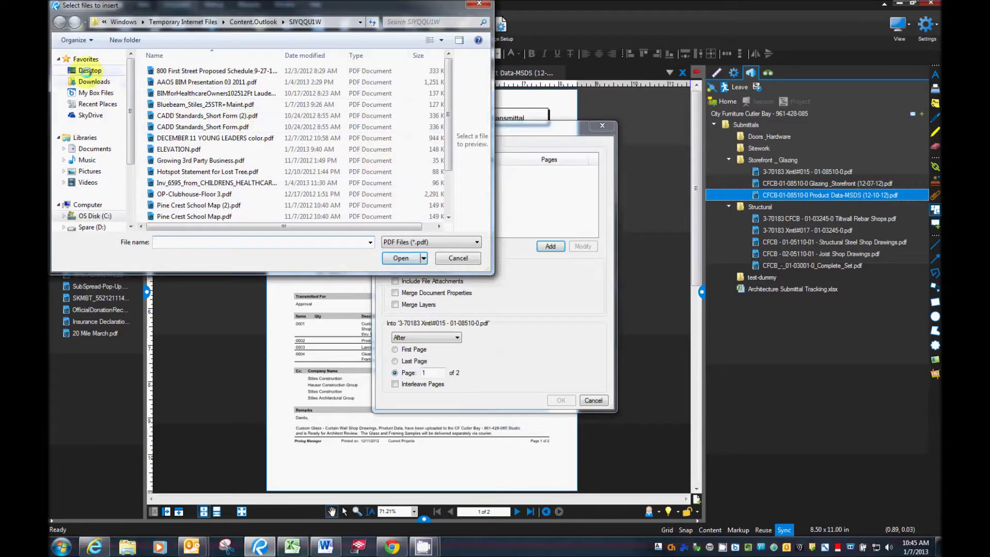
left_click_drag(448, 84, 449, 103)
left_click(267, 178)
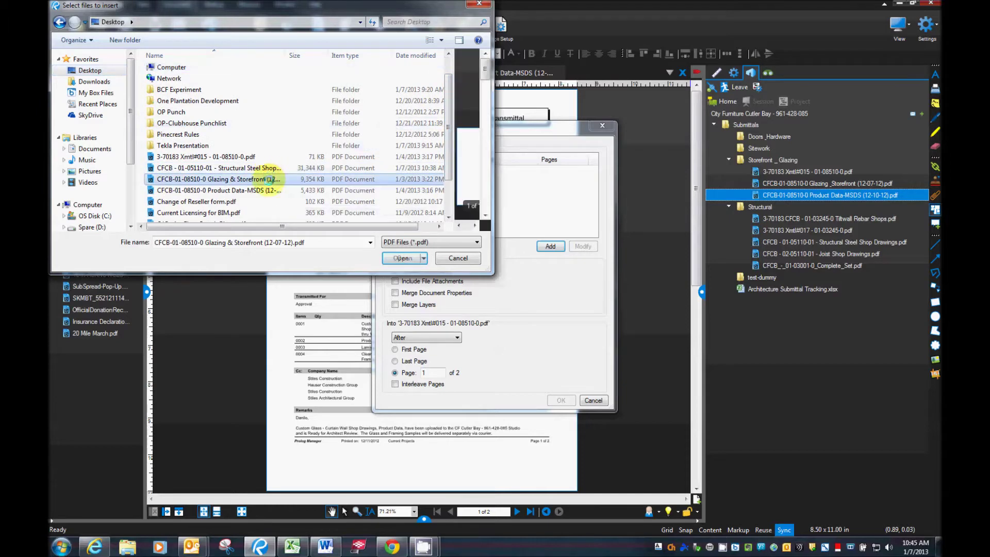
left_click(264, 189, "ctrl")
left_click(402, 258)
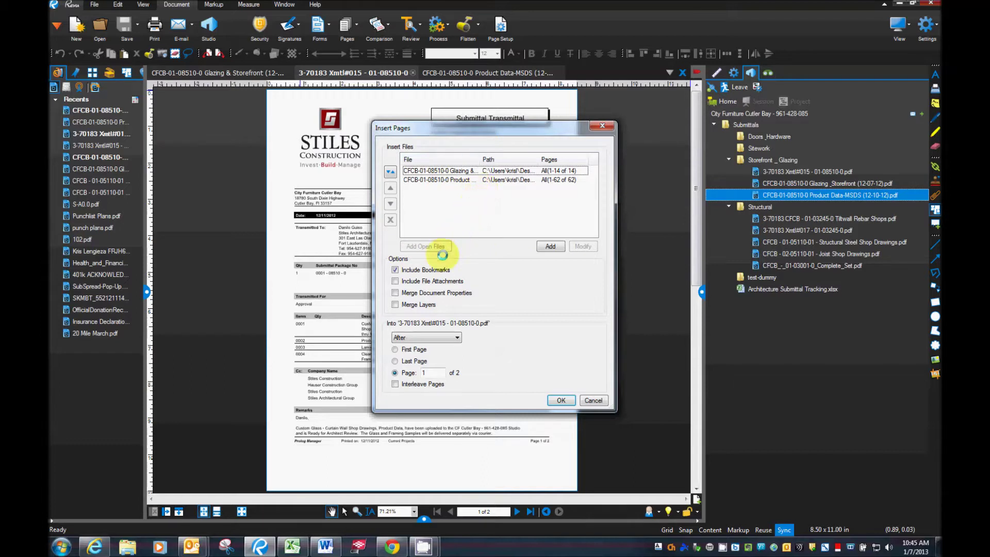
left_click(395, 281)
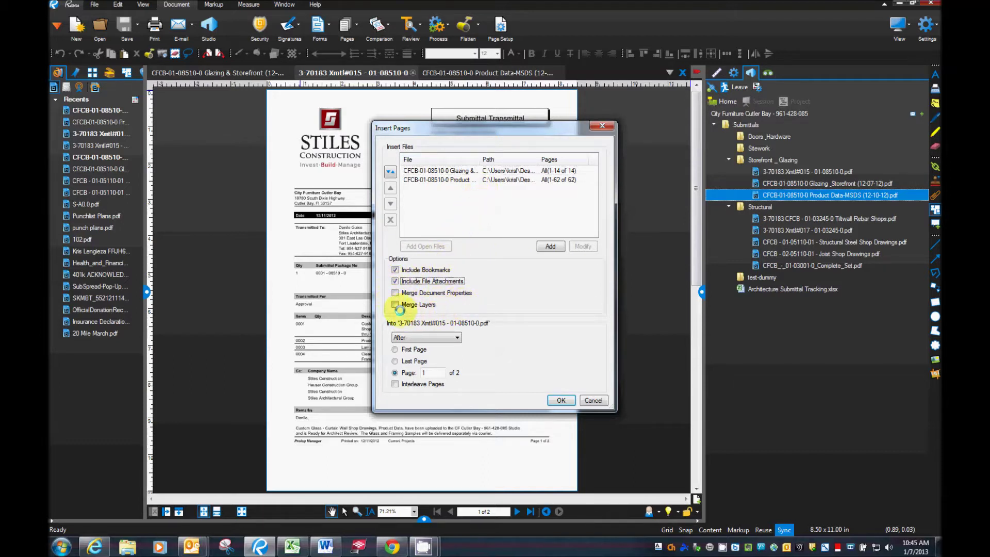
Merge layers, place the pages after the Last Page, and insert them into the transmittal
left_click(394, 305)
left_click(417, 337)
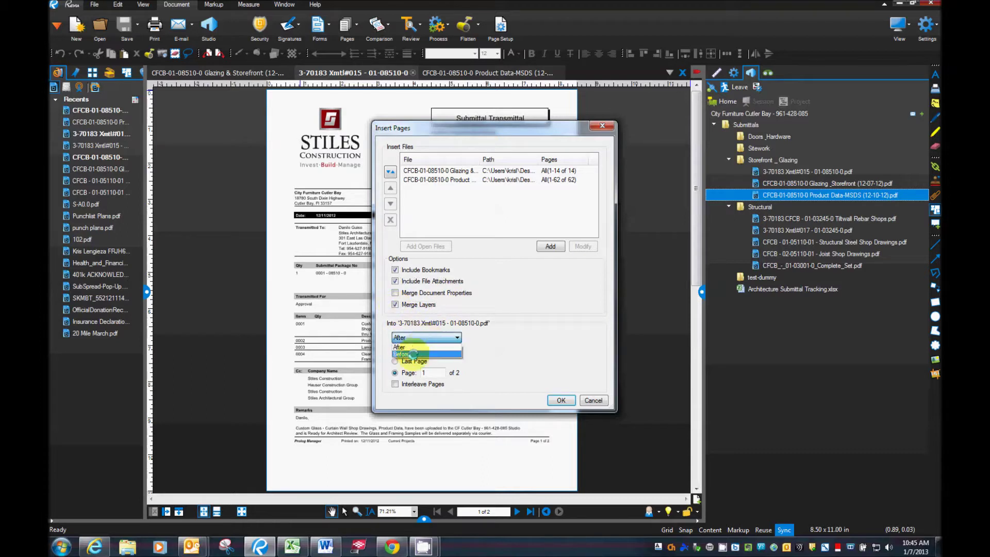
left_click(416, 347)
left_click(397, 361)
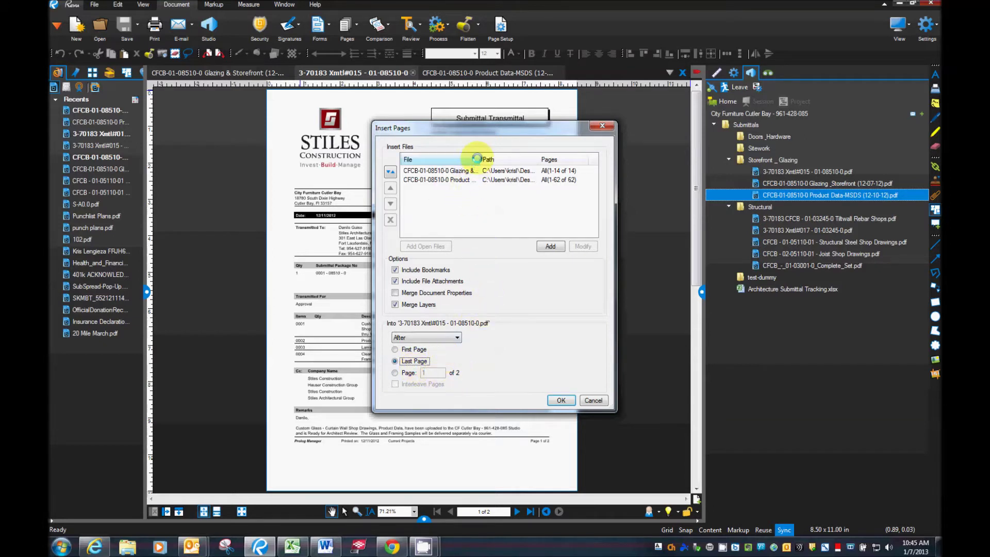
mouse_move(479, 159)
left_mouse_down()
mouse_move(521, 159)
mouse_move(471, 159)
left_mouse_up()
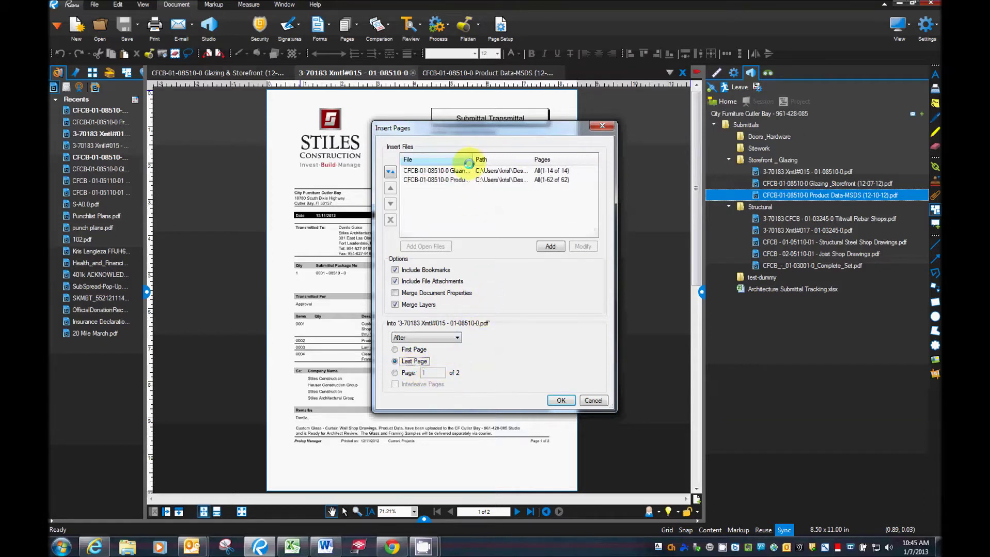
left_click(561, 400)
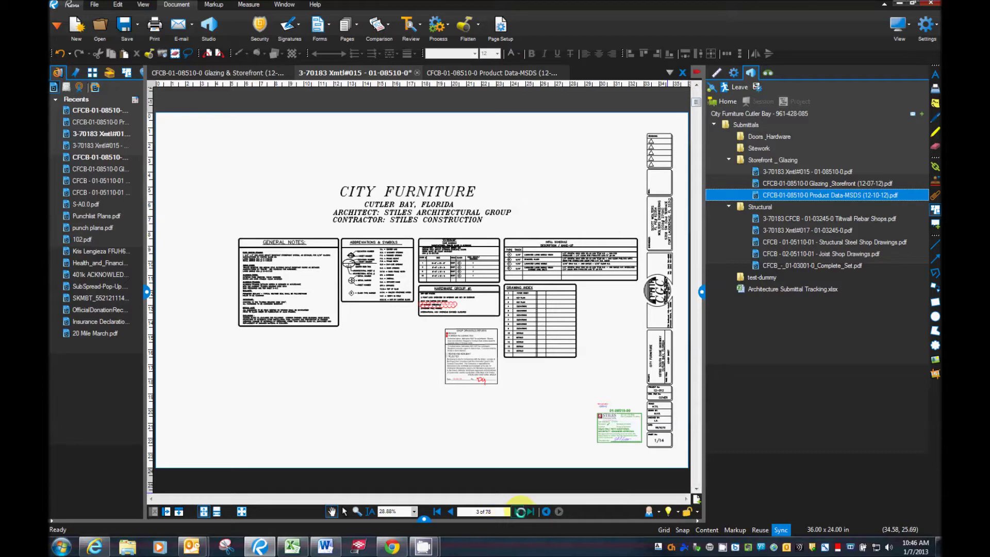
left_click(520, 511)
left_click(520, 511)
left_click(520, 511)
left_click(519, 511)
left_click(519, 511)
left_click(519, 511)
left_click(519, 511)
left_click(519, 511)
left_click(519, 511)
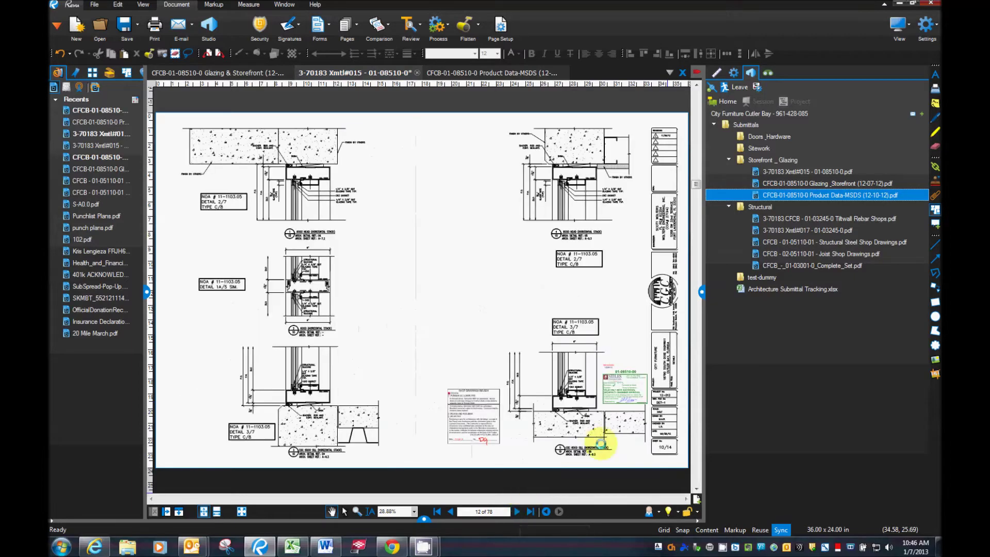
left_click_drag(695, 185, 695, 482)
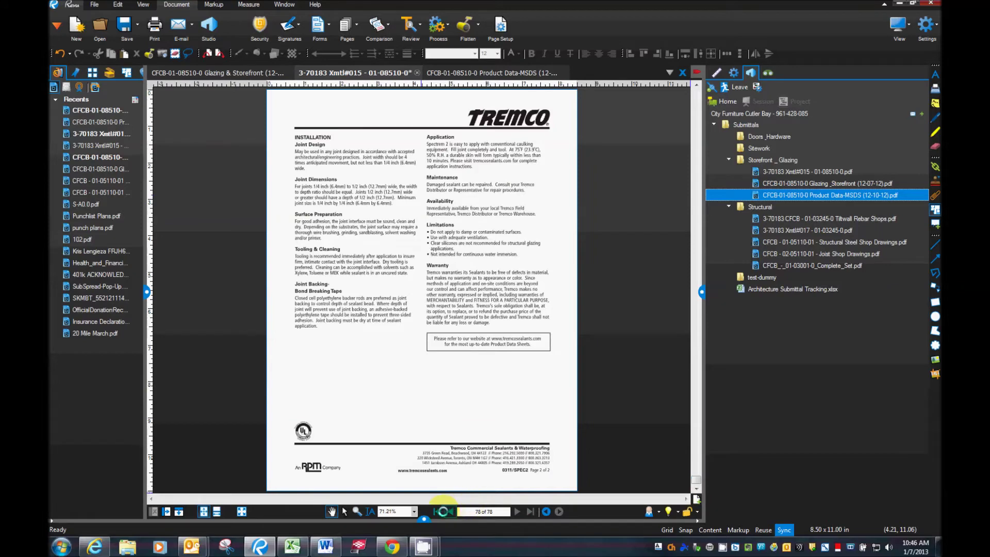
left_click(440, 511)
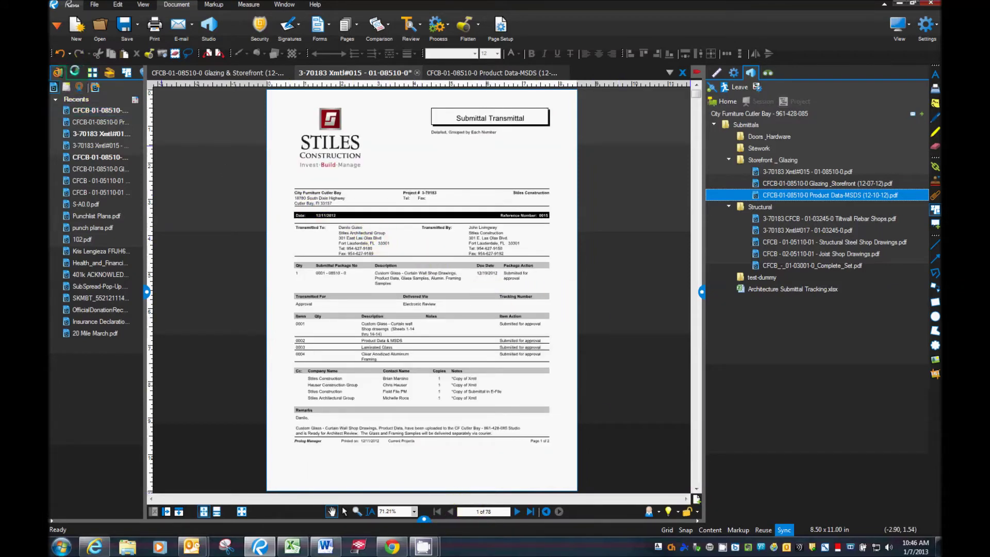
left_click(75, 72)
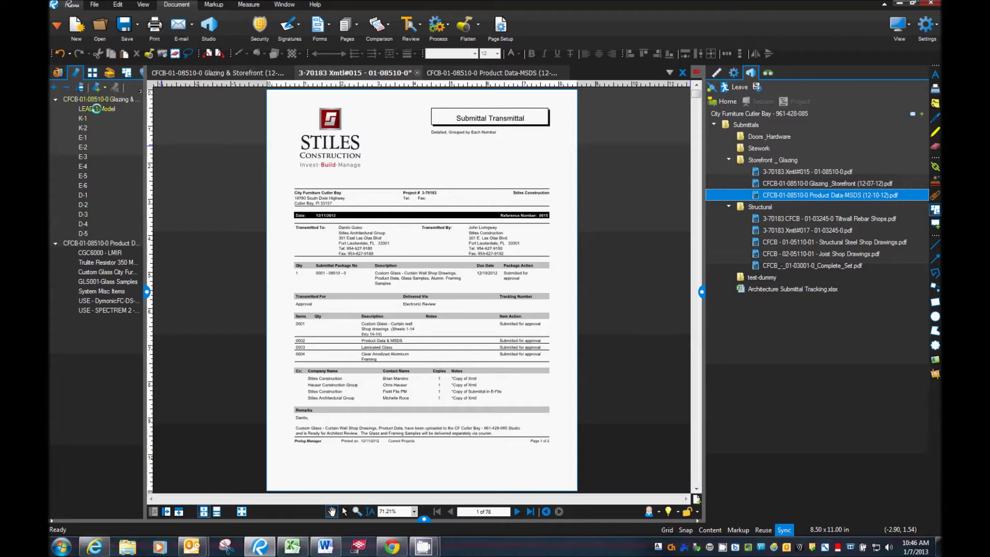
Jump through the LEAD-1-Model, K-1 and E-1 bookmarks to the product data pages
left_click(96, 108)
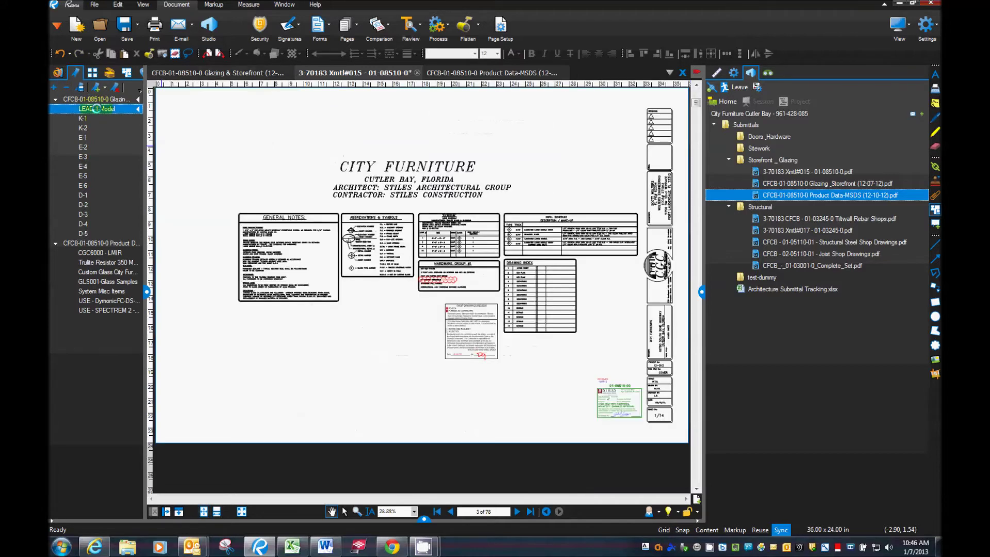
left_click(83, 118)
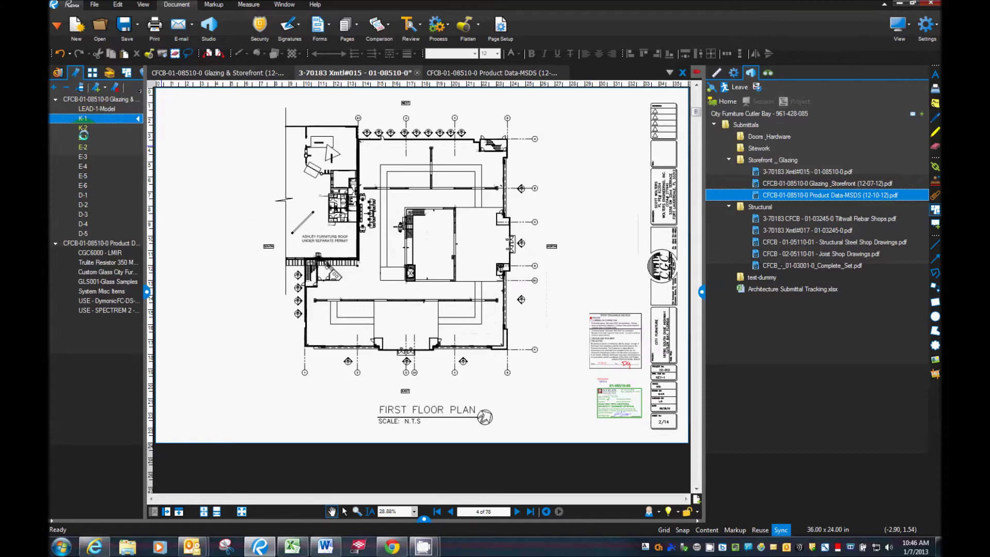
left_click(83, 137)
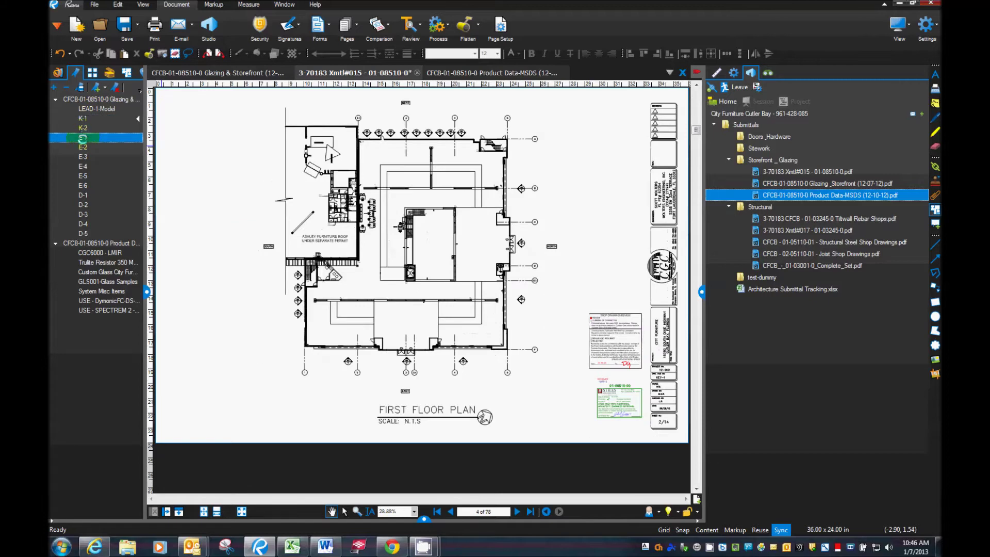
left_click(98, 243)
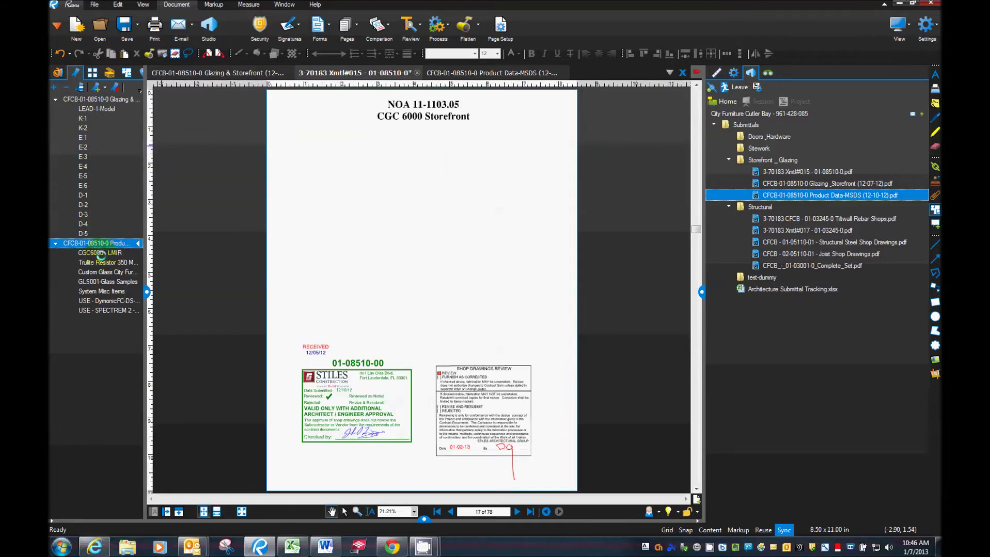
Check the CGC6000, Trulite, Viracon, GLS001, Misc Items and Tremco bookmarks, ending on Spectrem 2
left_click(101, 253)
left_click(102, 262)
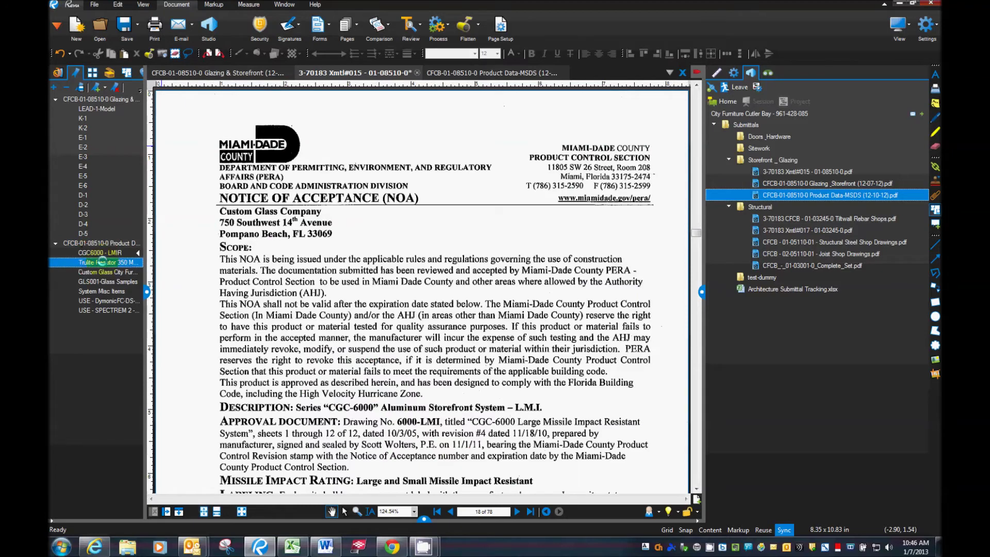
left_click(103, 271)
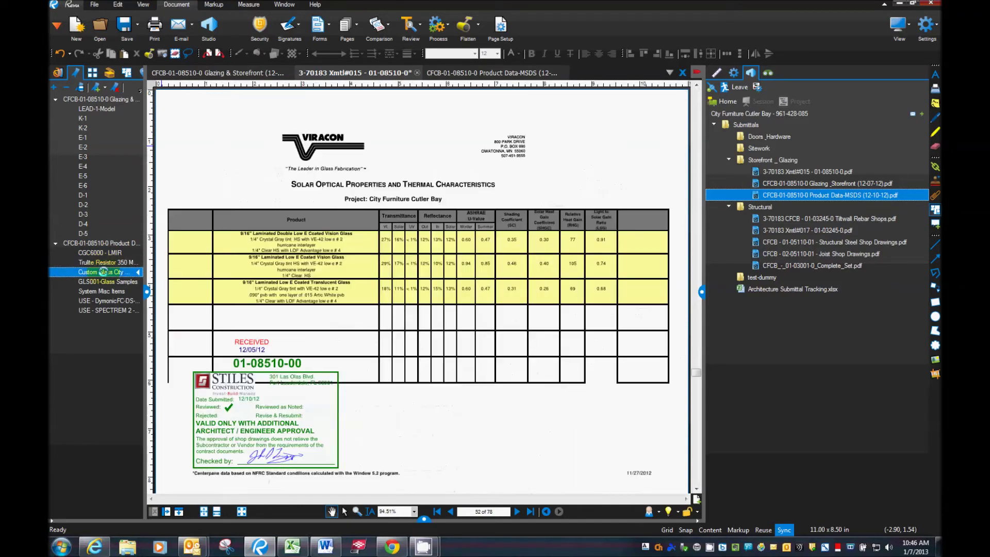
left_click(104, 282)
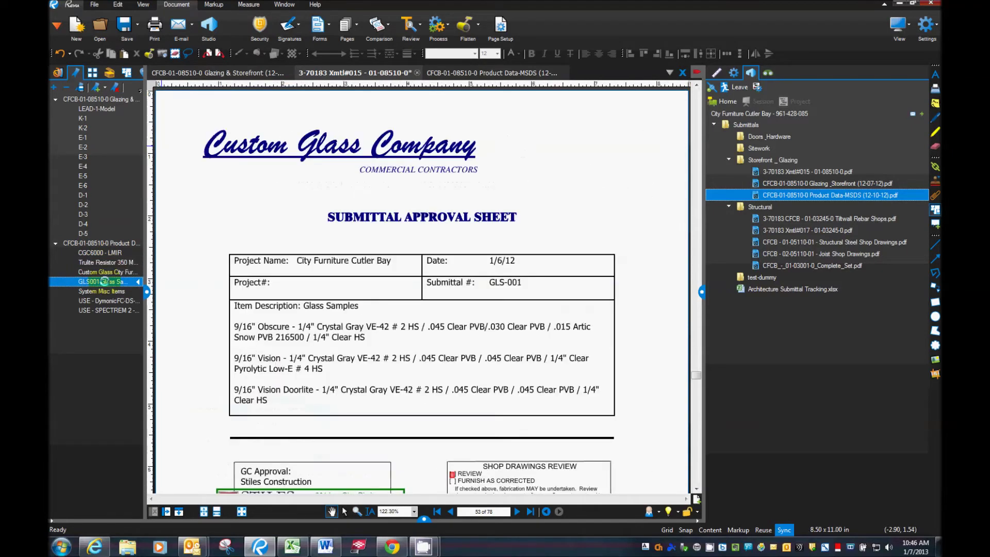
left_click(106, 291)
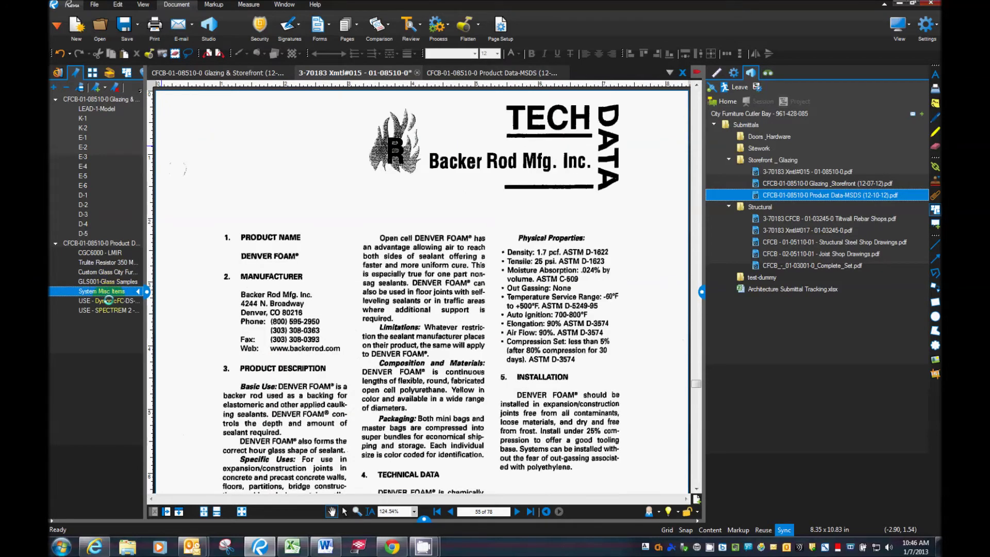
left_click(108, 300)
left_click(110, 310)
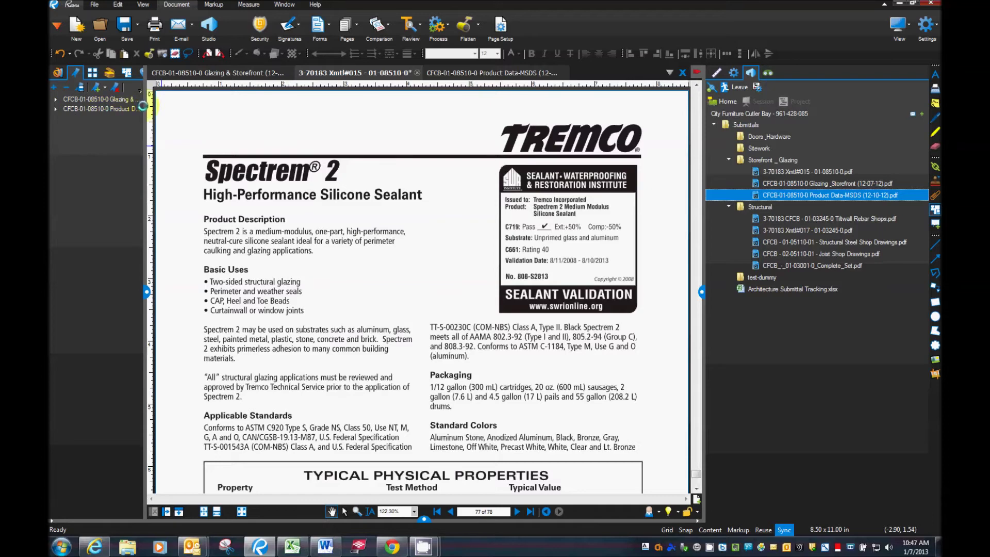
left_click_drag(143, 105, 139, 125)
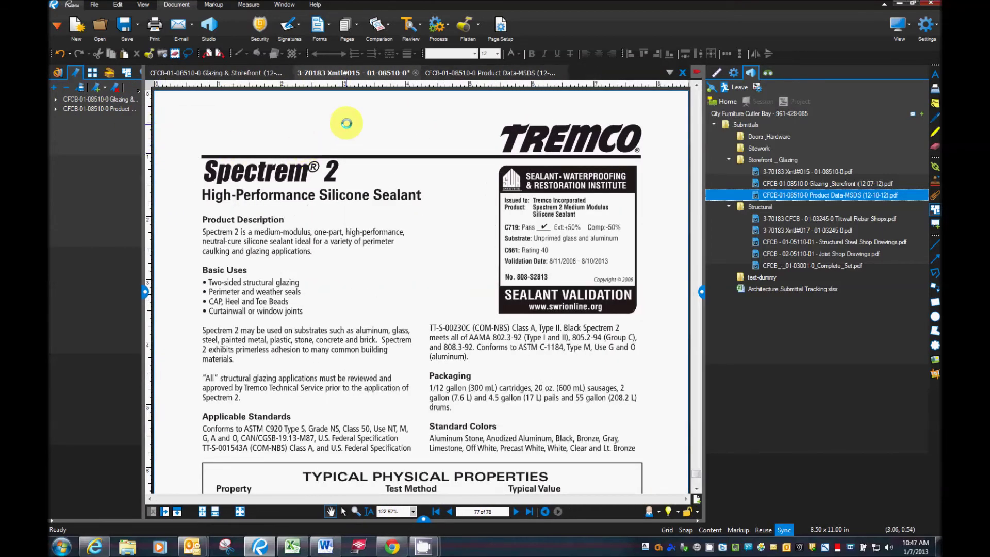
left_click(136, 25)
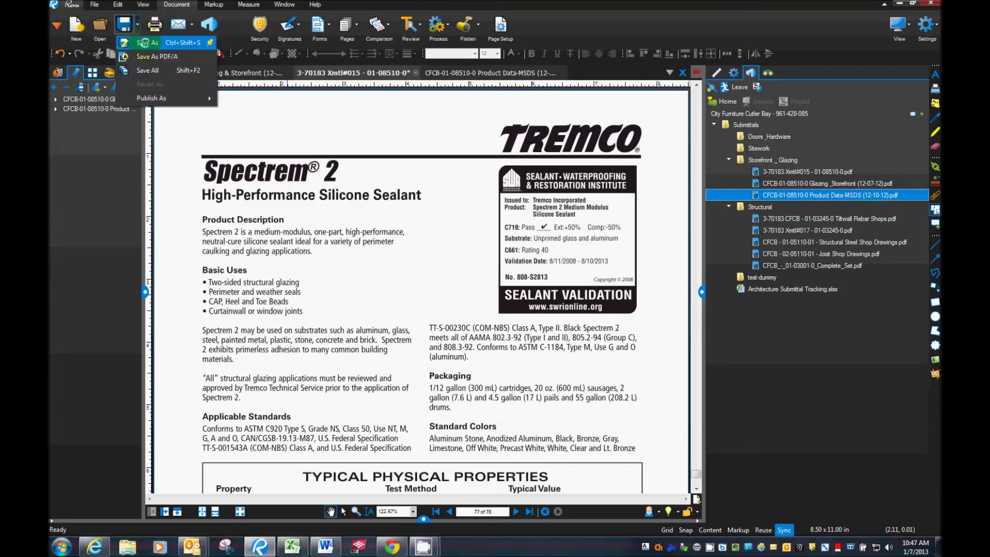
Save the combined PDF to the Desktop as 'CFCB-01-08510-0 Glazing & Storefront.pdf' without the date
left_click(145, 43)
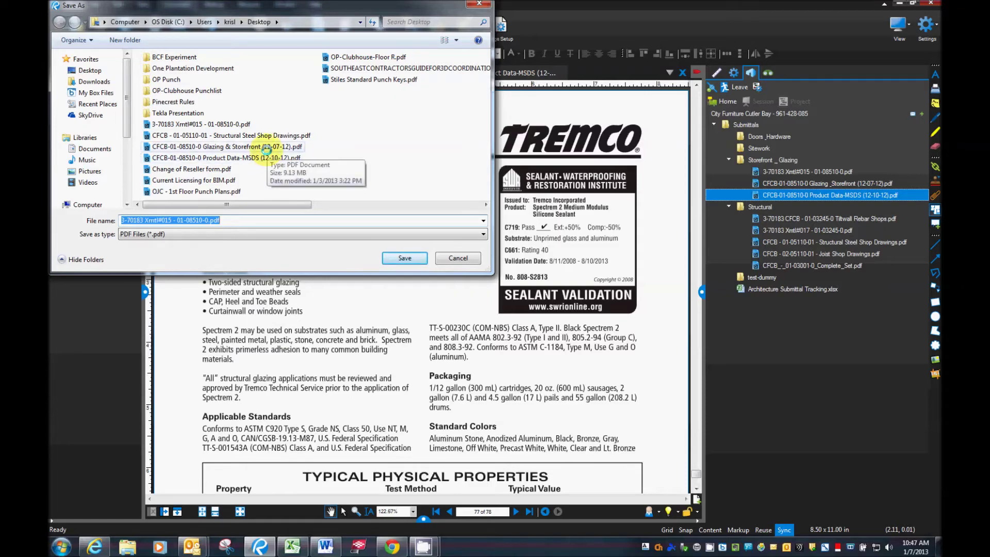
left_click(266, 150)
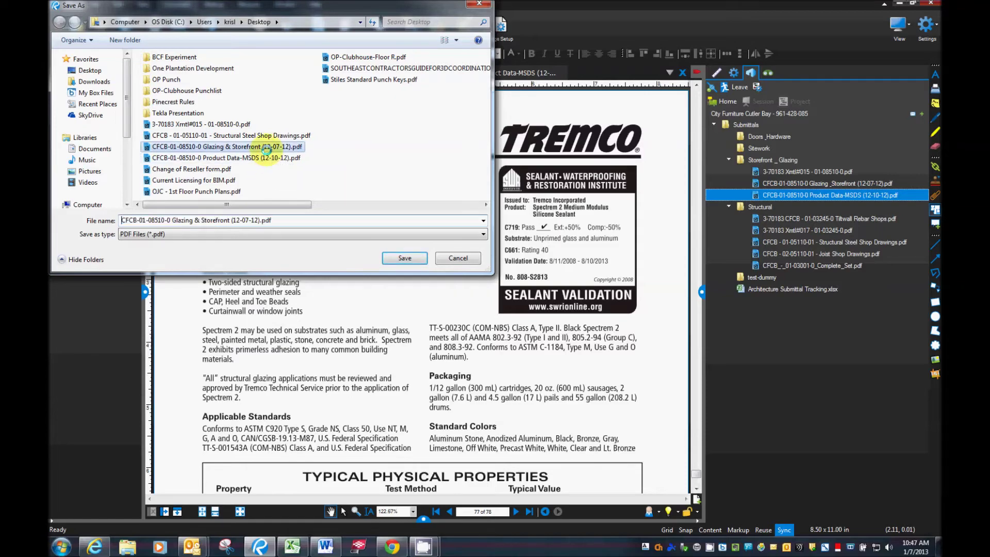
left_click(171, 218)
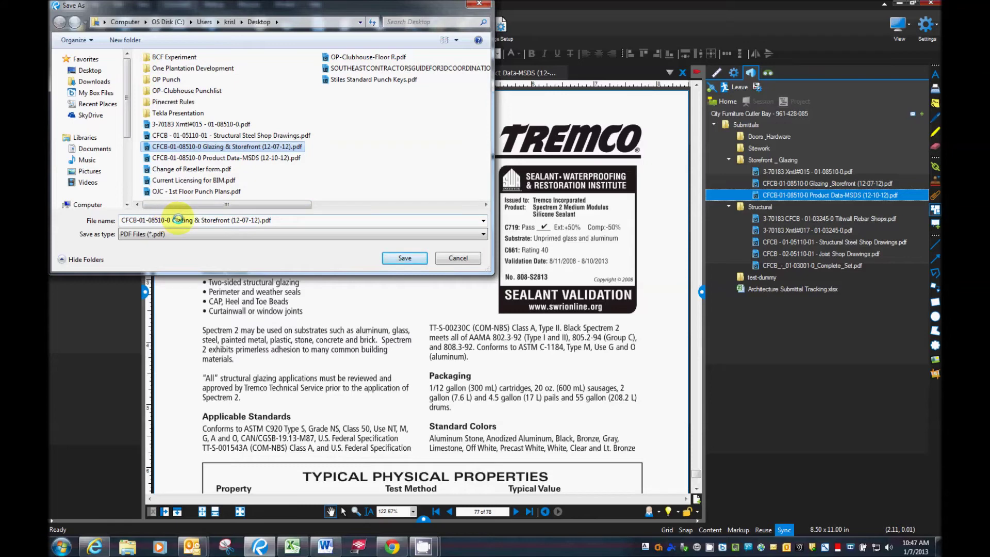
key("ctrl+a")
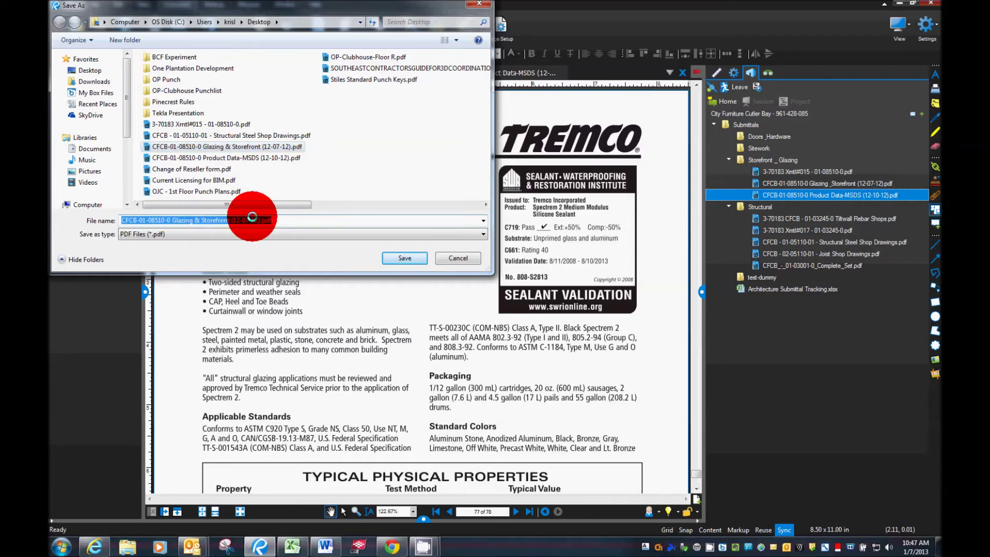
left_click_drag(259, 220, 231, 221)
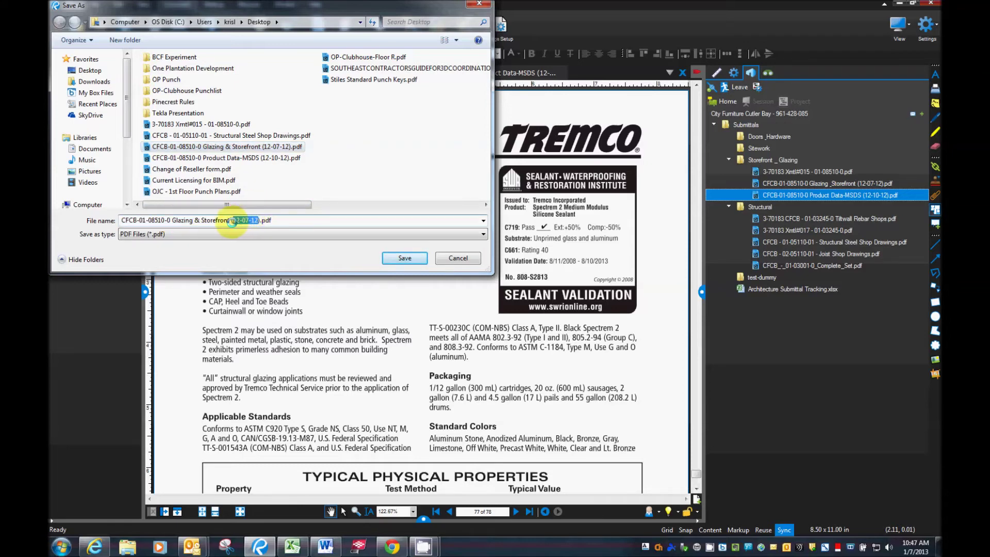
key("BackSpace")
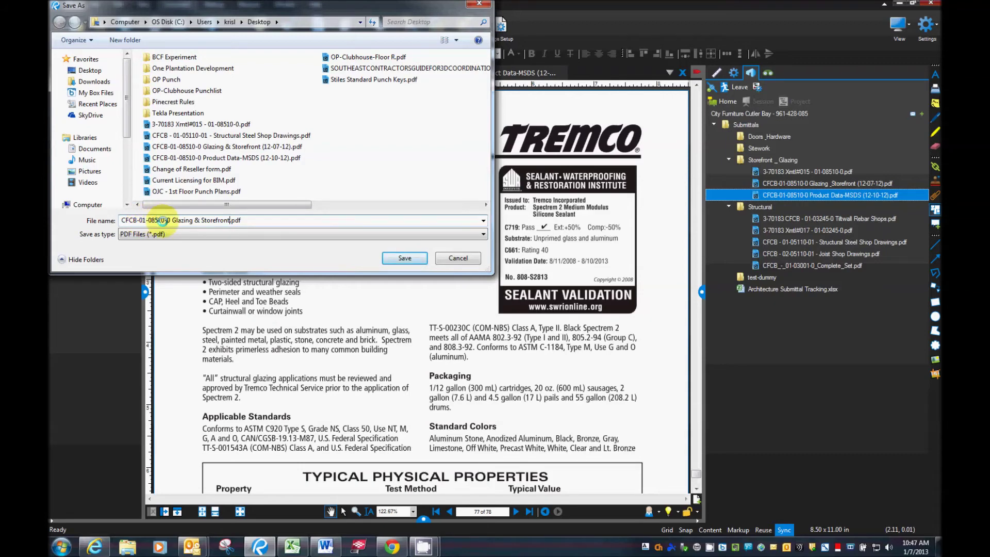
left_click(406, 258)
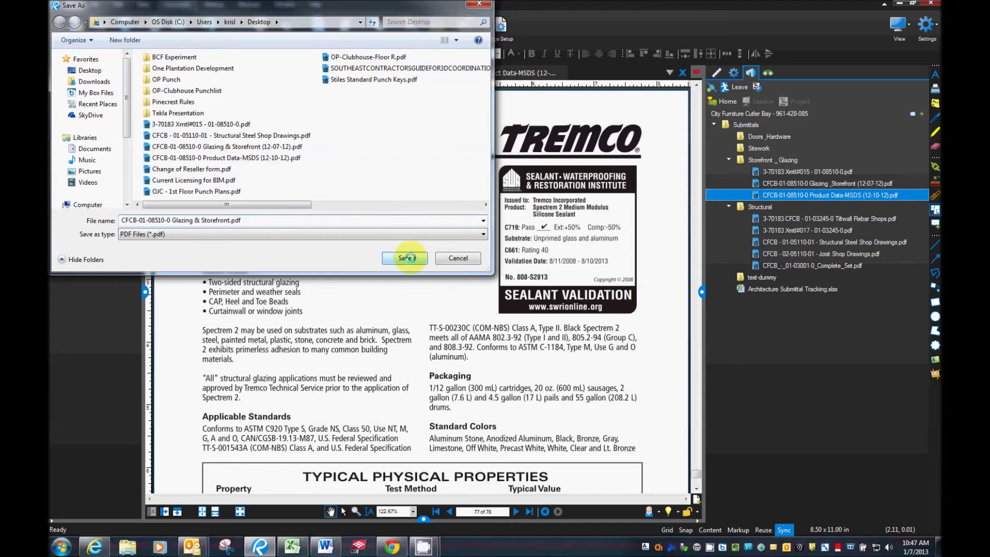
left_click(407, 257)
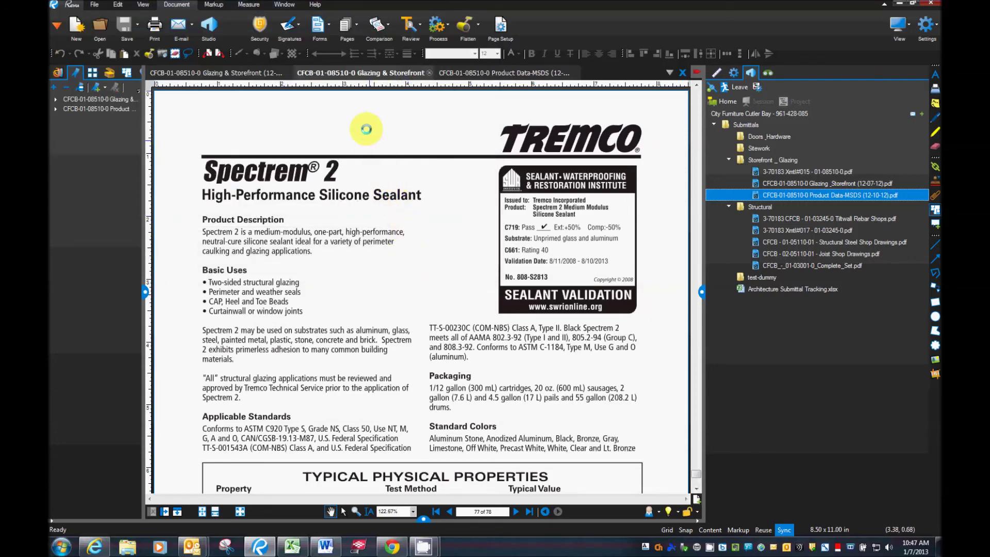
Close the other open PDF tabs and return to page 1 of the combined file
left_click(282, 73)
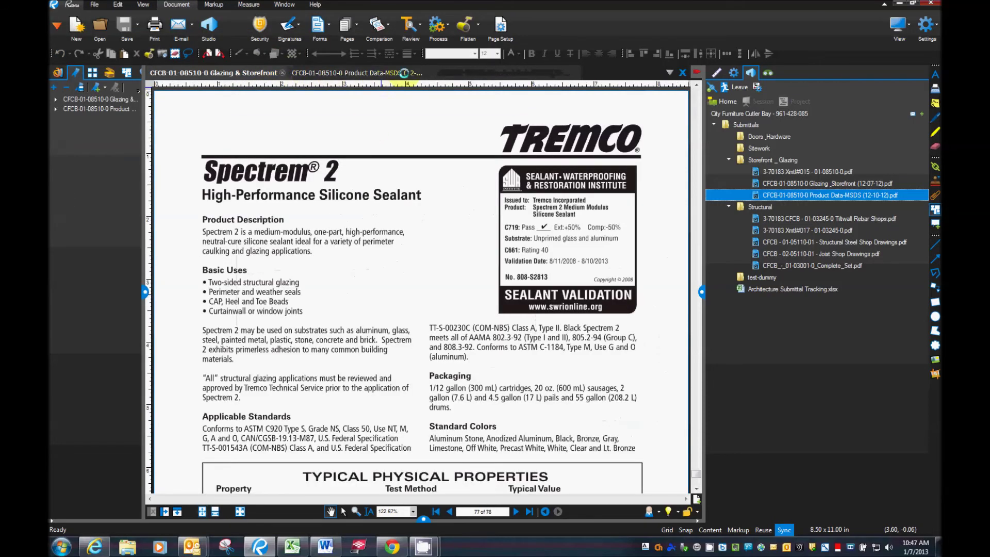
left_click(426, 72)
left_click(426, 72)
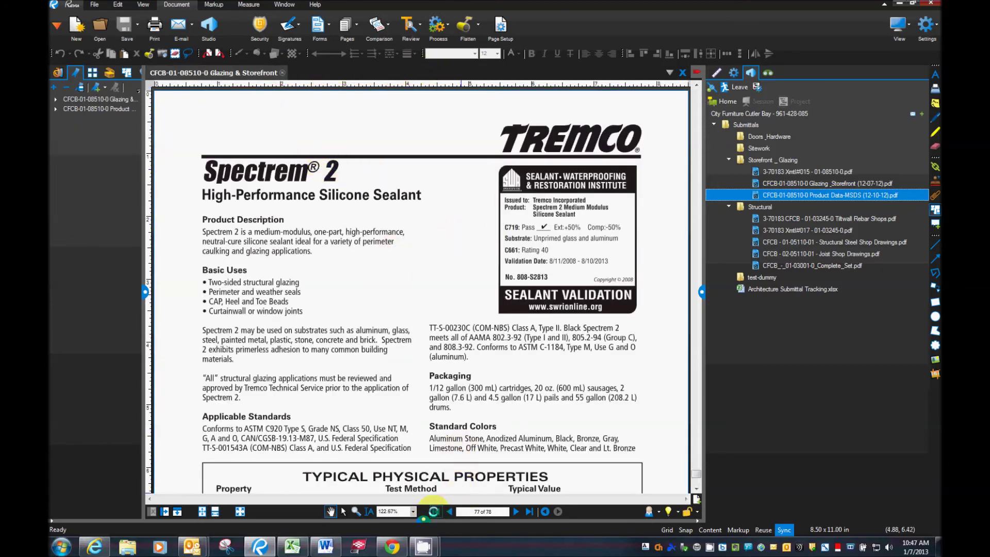
left_click(435, 511)
View the full transmittal page, then advance past page 2 to the general notes sheet
scroll(541, 298, "down", 5)
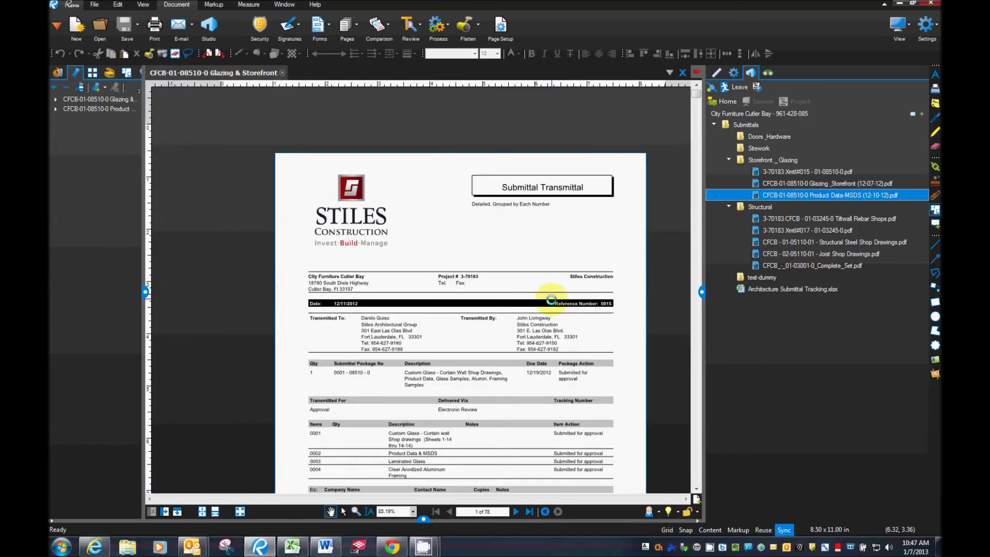
left_click(537, 336)
scroll(502, 284, "up", 2)
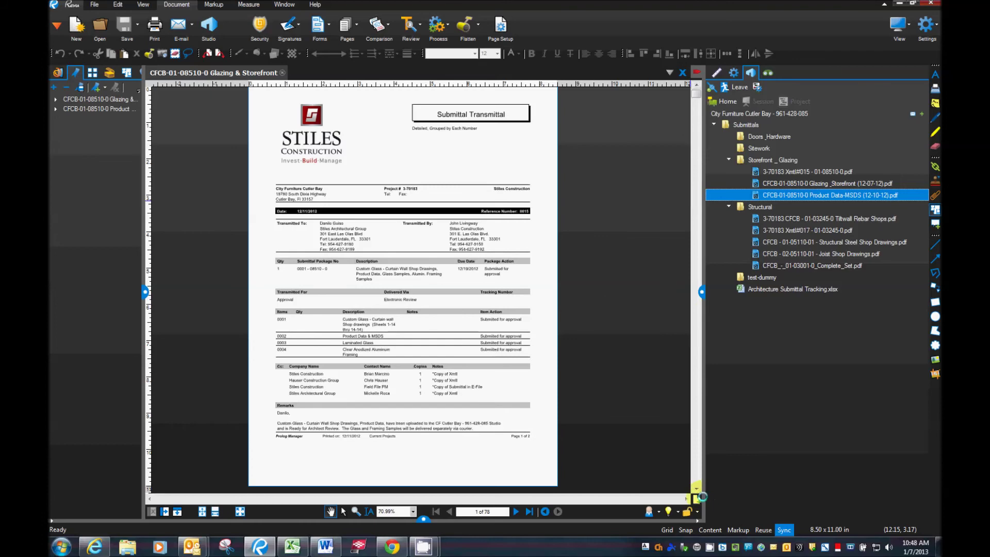
left_click(700, 495)
left_click(698, 494)
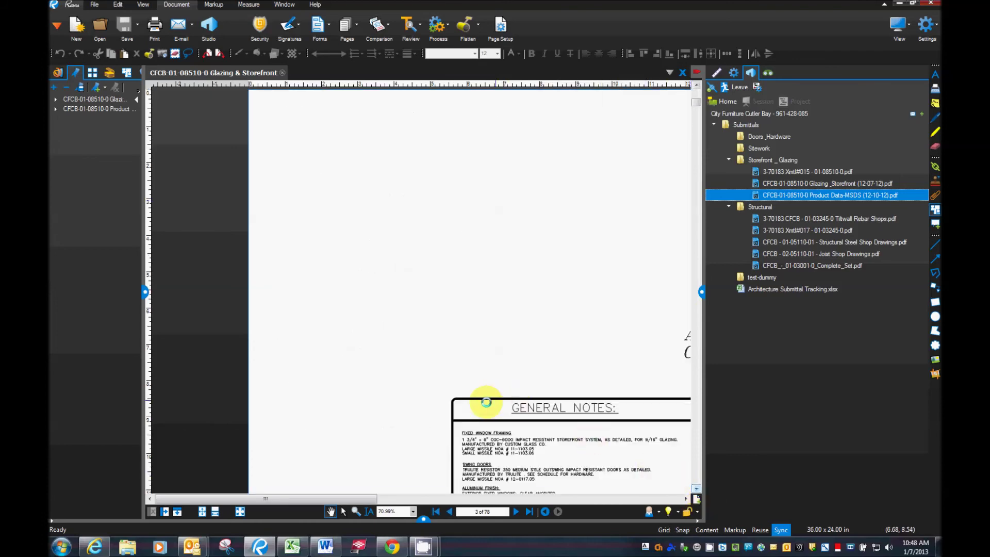
left_click(201, 510)
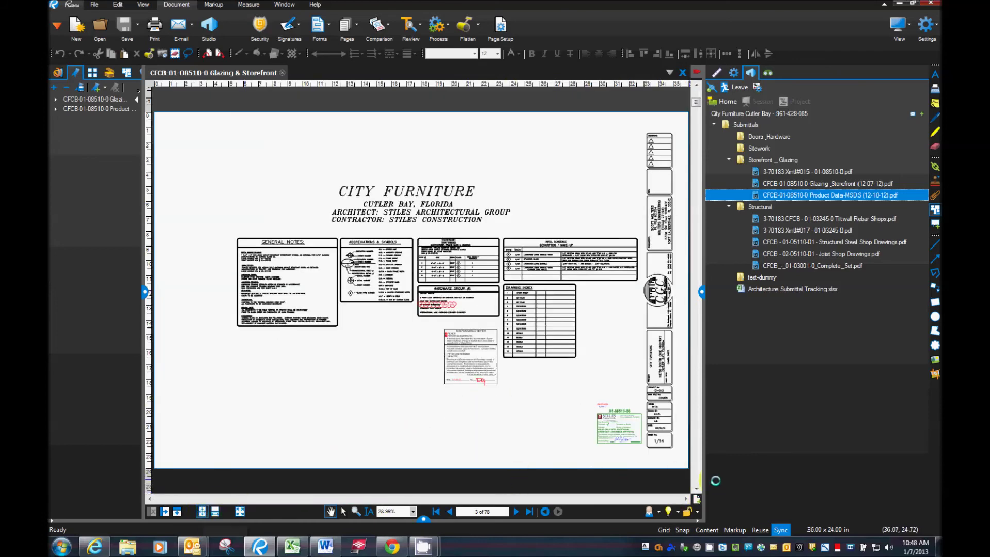
Page forward through the floor plan and elevation sheets to page 11
left_click(516, 511)
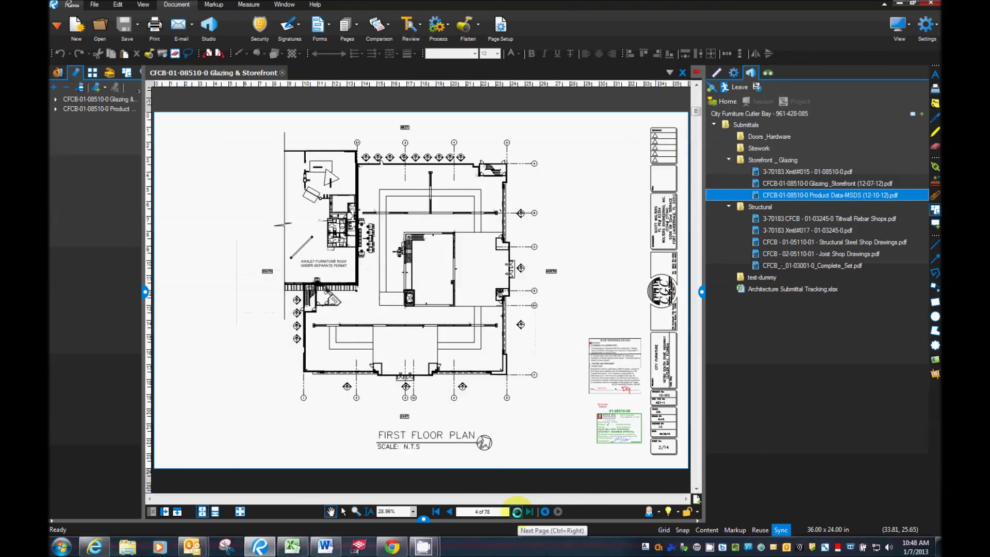
left_click(516, 511)
left_click(515, 511)
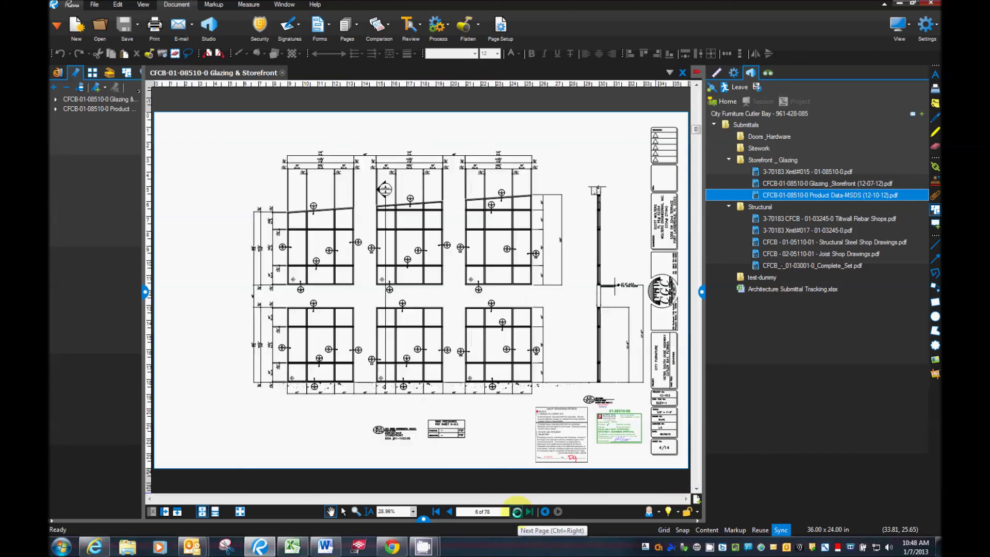
left_click(516, 512)
left_click(516, 511)
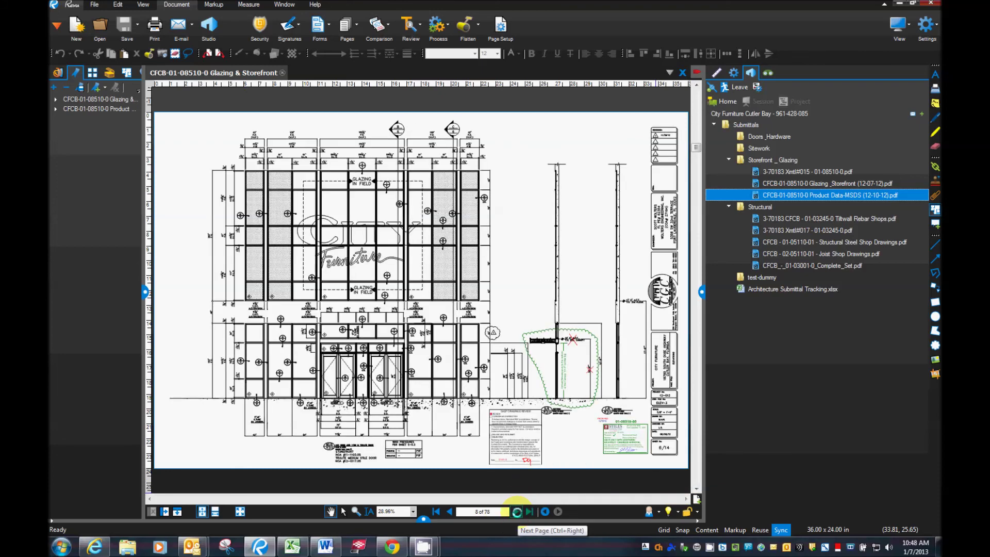
left_click(516, 511)
left_click(516, 511)
left_click(516, 511)
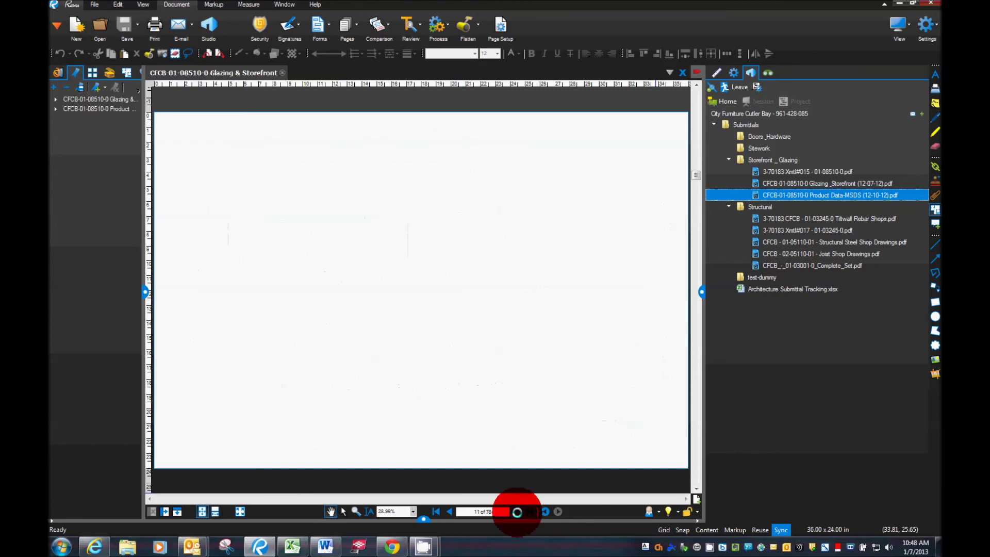